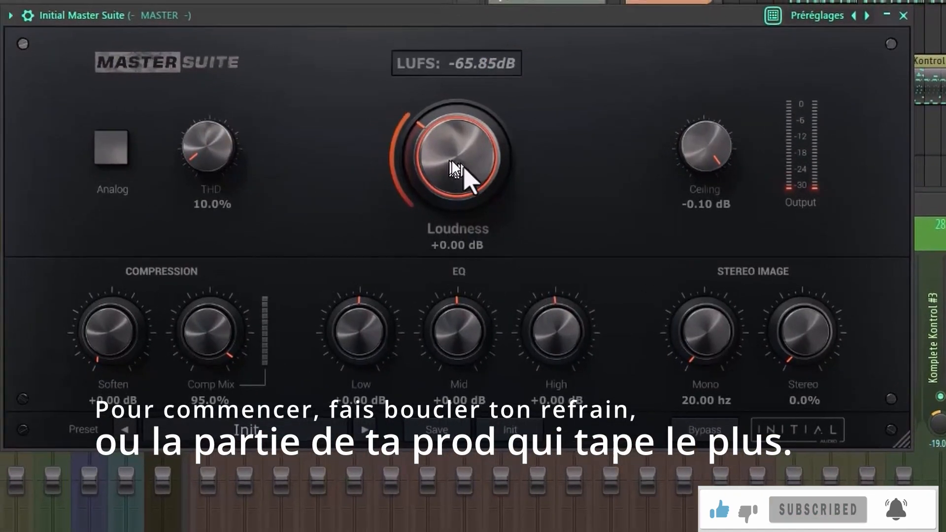
Raise the master Loudness to +16.19 dB and set the compression mix to 0%
left_click_drag(473, 175, 476, 87)
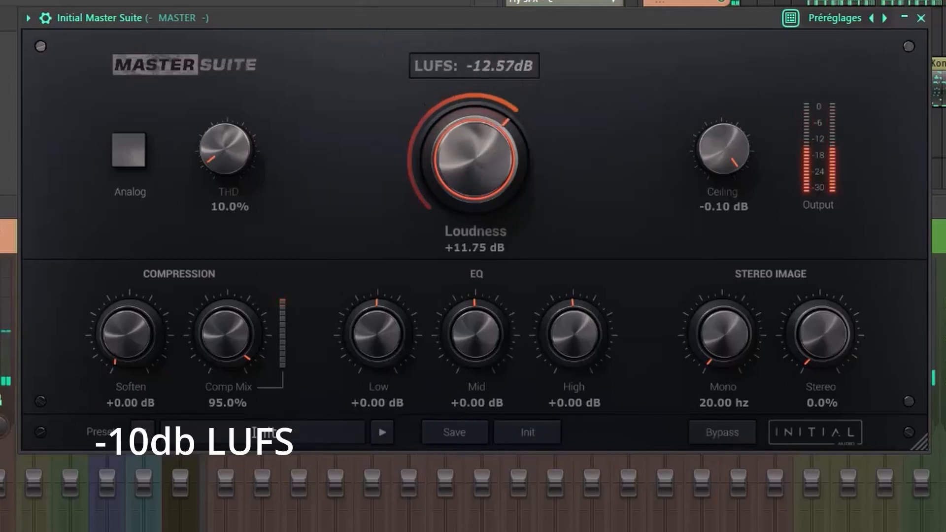
left_click_drag(469, 195, 459, 169)
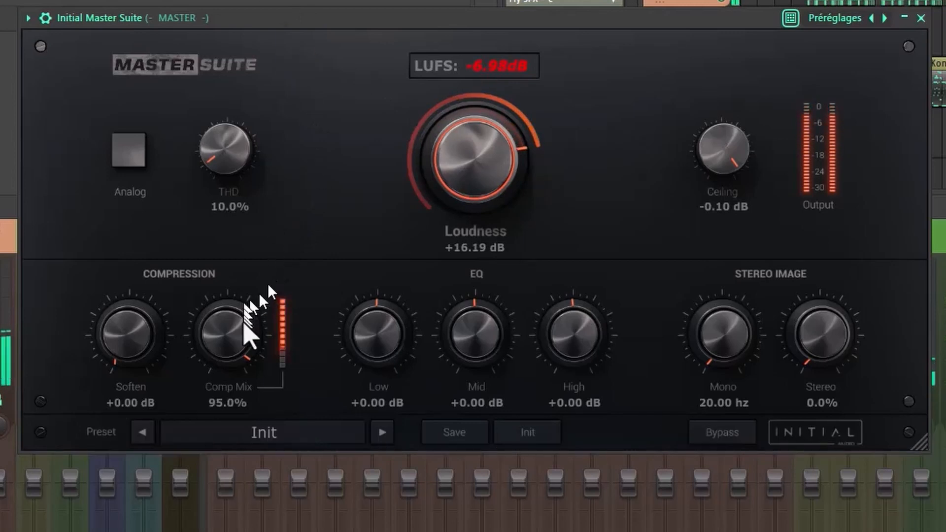
left_click_drag(254, 327, 237, 498)
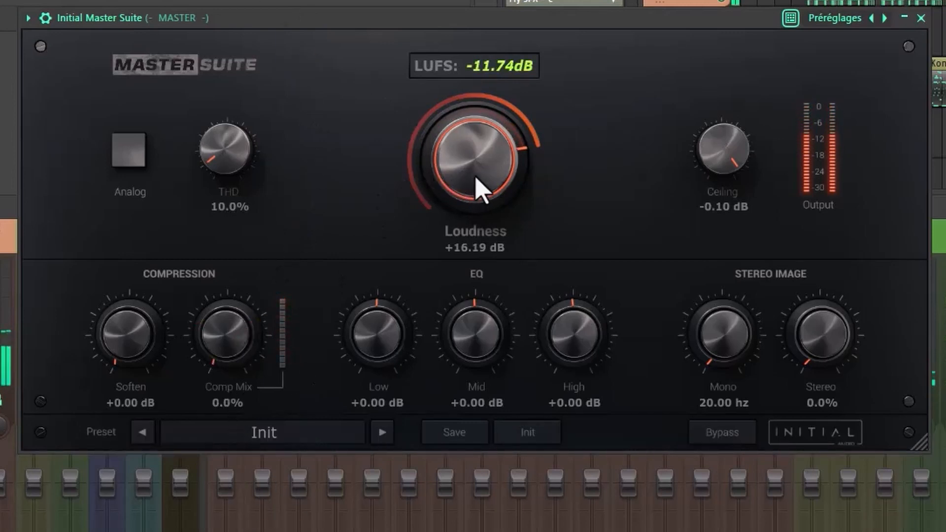
Fine-tune the Loudness against the LUFS meter and set it to +17.45 dB
scroll(475, 176, "up", 1)
scroll(475, 177, "down", 1)
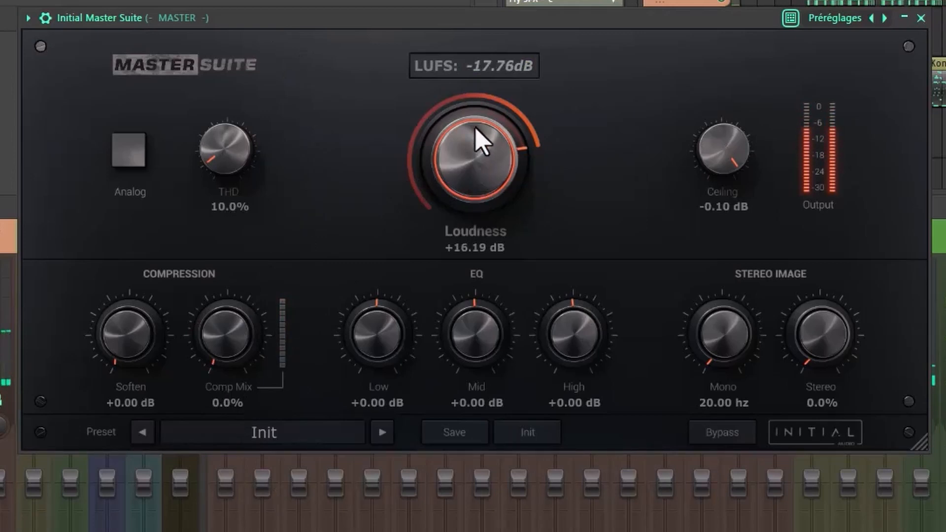
scroll(475, 158, "up", 4)
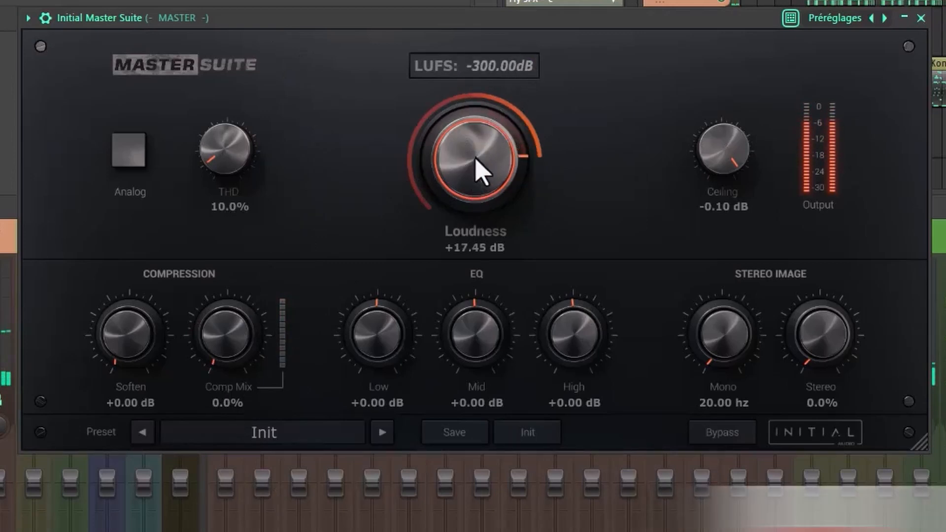
scroll(482, 167, "down", 1)
scroll(475, 148, "up", 1)
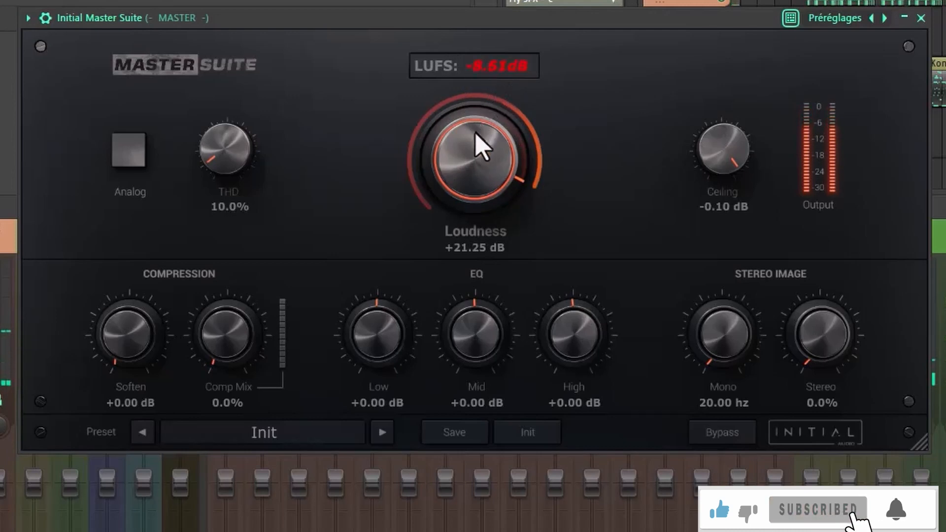
scroll(476, 136, "down", 1)
scroll(476, 135, "down", 1)
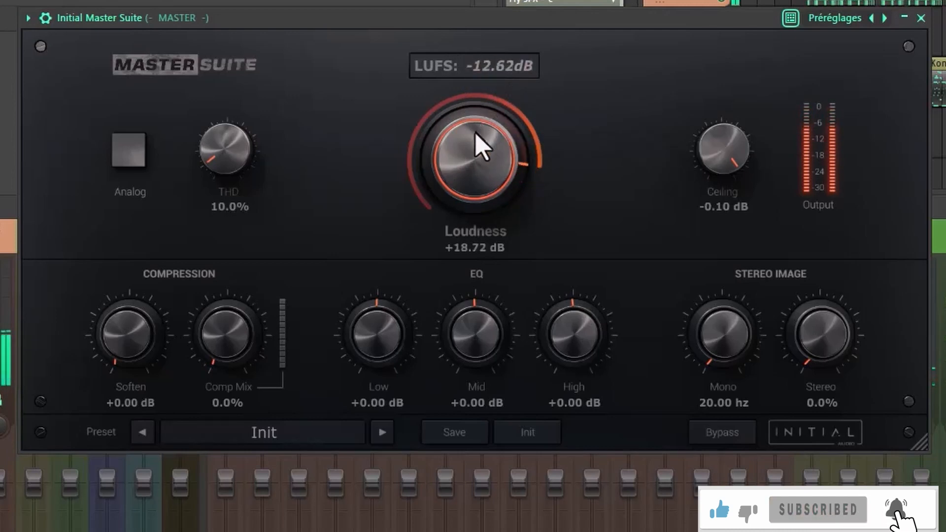
scroll(480, 146, "down", 1)
mouse_move(470, 138)
left_mouse_down()
mouse_move(464, 157)
mouse_move(469, 144)
left_mouse_up()
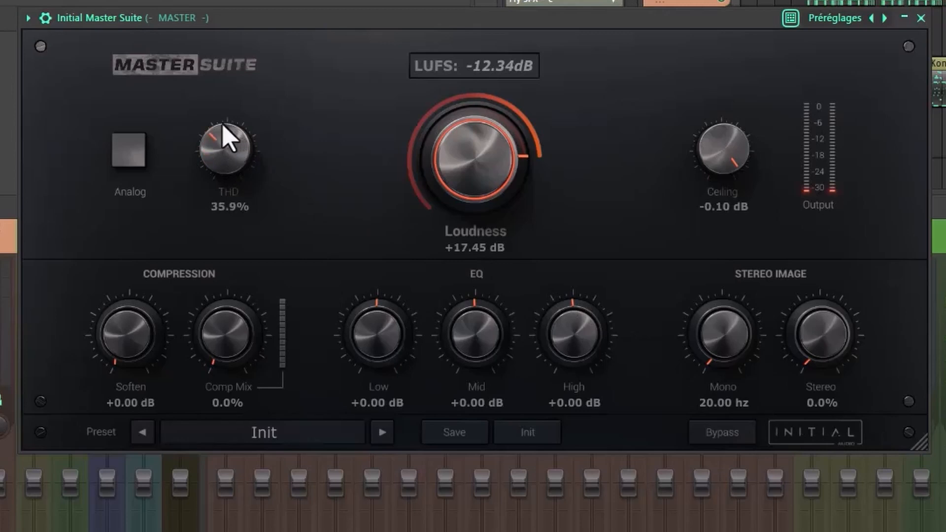
Audition the Analog mode and try a THD amount of about 34% with it switched off
left_click(127, 156)
left_click(125, 150)
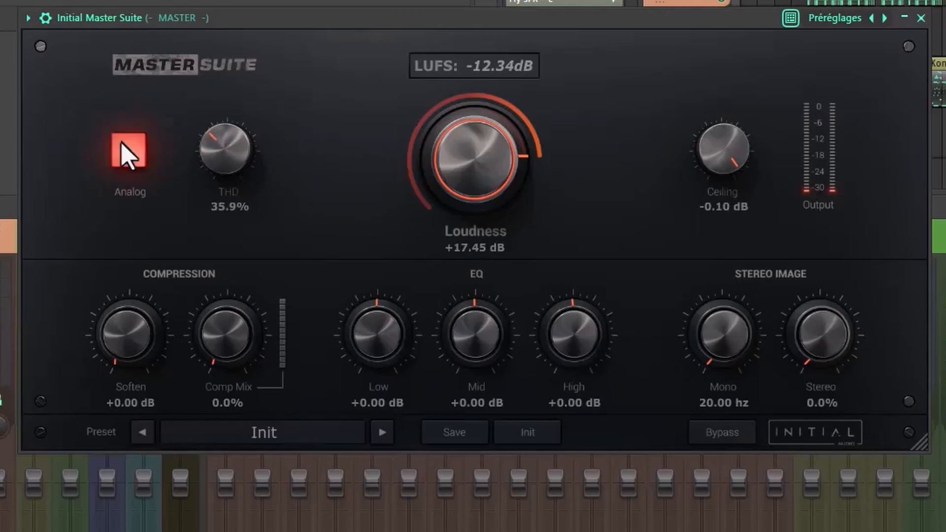
left_click_drag(231, 167, 232, 139)
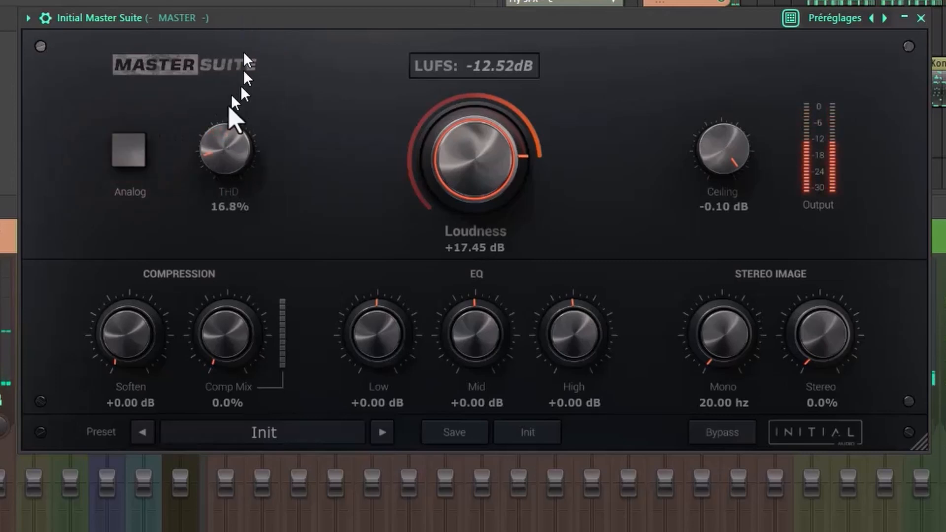
left_click_drag(223, 160, 224, 140)
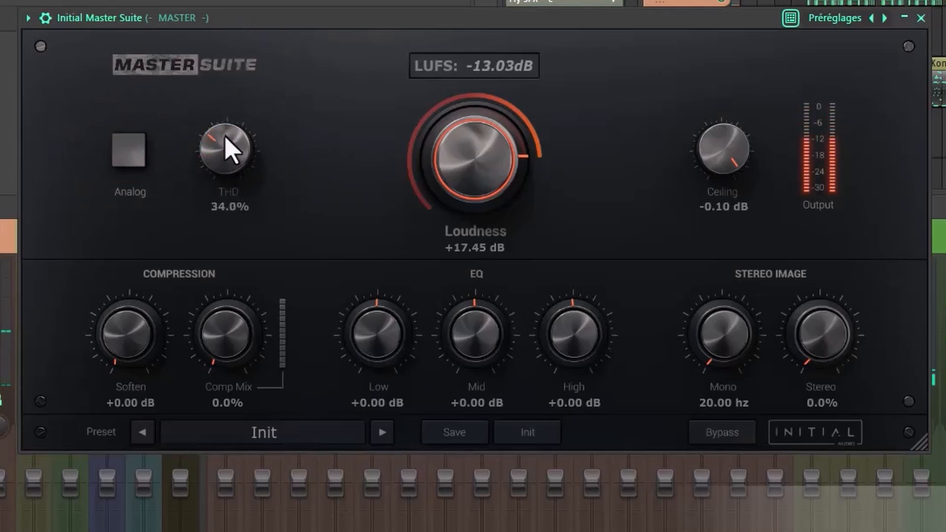
Try Analog mode with 4.5% THD, switch it off again and set THD to 11.2%
left_click(129, 153)
left_click_drag(223, 150, 186, 197)
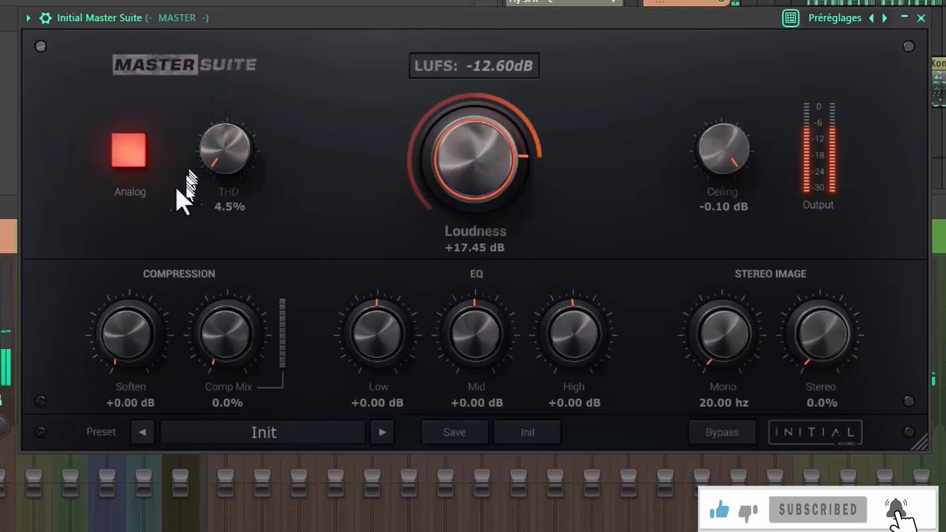
left_click(122, 149)
scroll(217, 158, "up", 3)
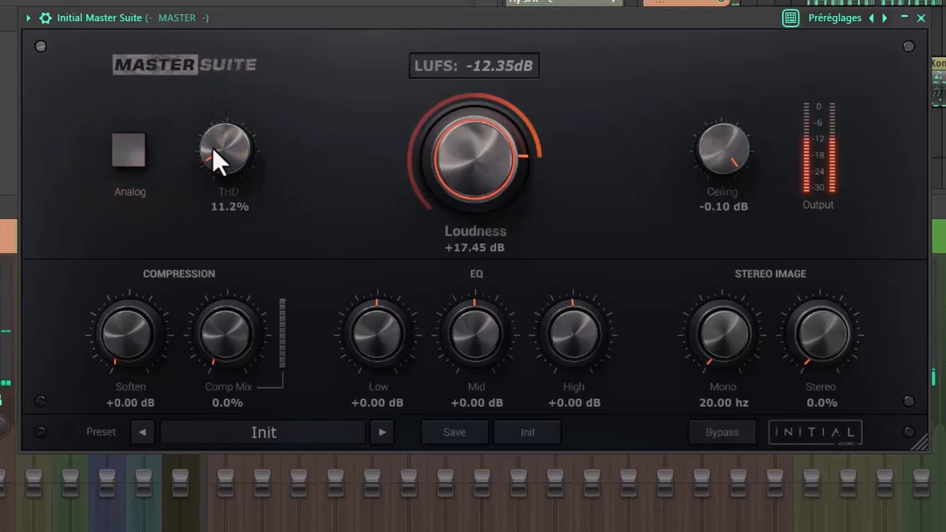
Raise the Loudness to +18.72 dB and lower the output Ceiling to -1.06 dB
scroll(454, 160, "up", 2)
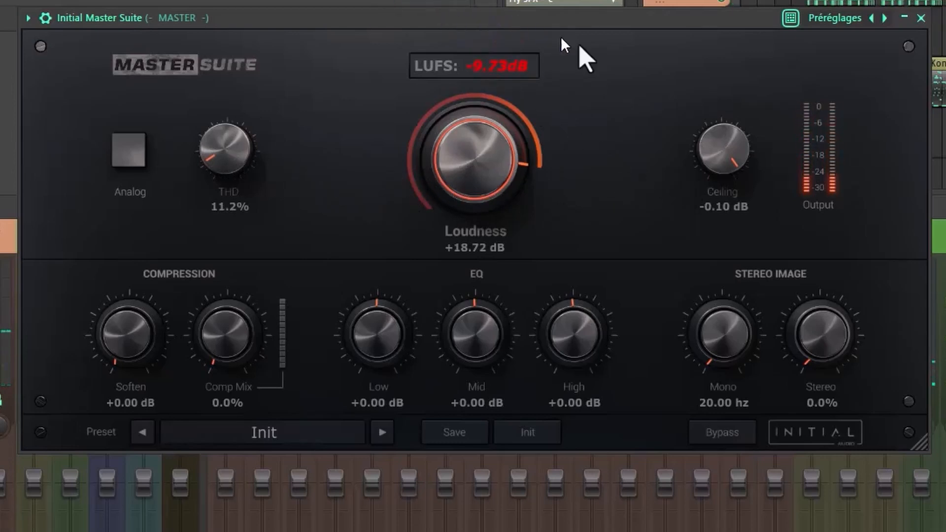
left_click_drag(735, 148, 714, 212)
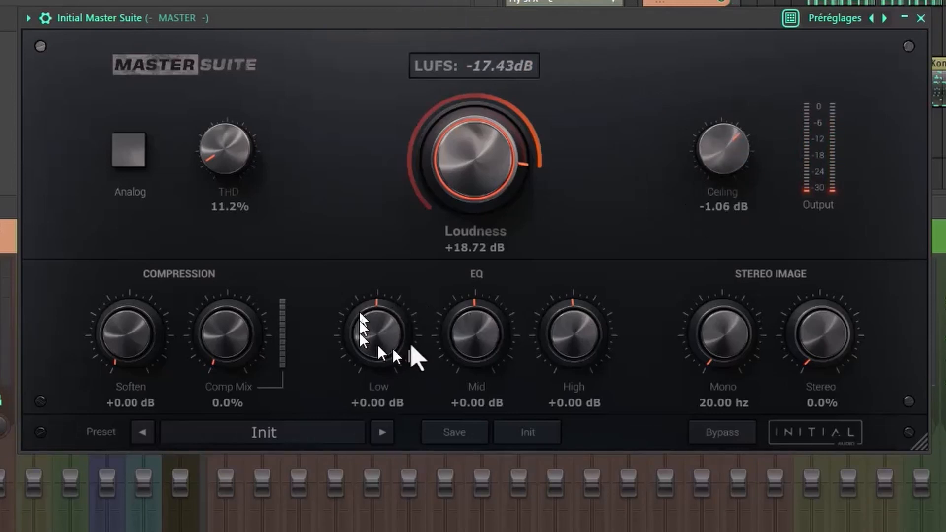
Try out the EQ bands, with Low at +0.59 dB and Mid at -2.51 dB
left_click_drag(390, 351, 486, 343)
left_click_drag(497, 284, 465, 380)
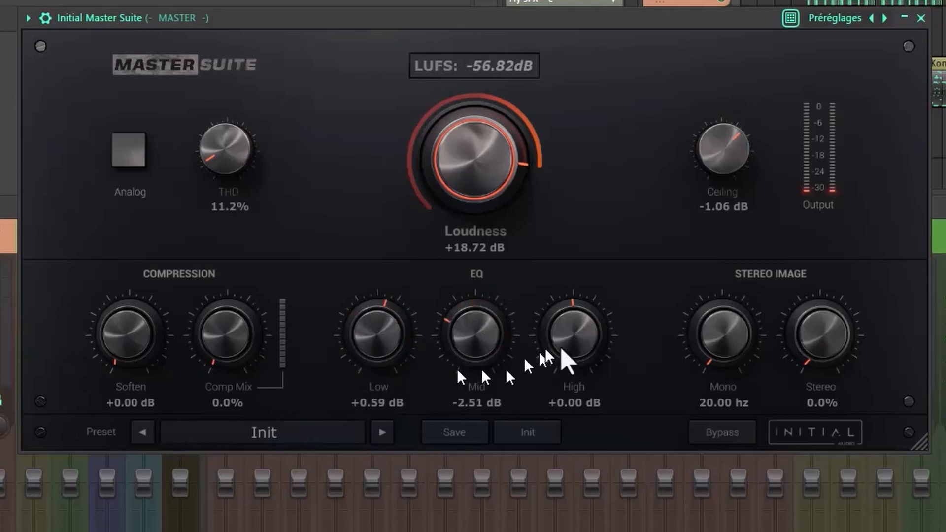
left_click_drag(567, 382, 518, 395)
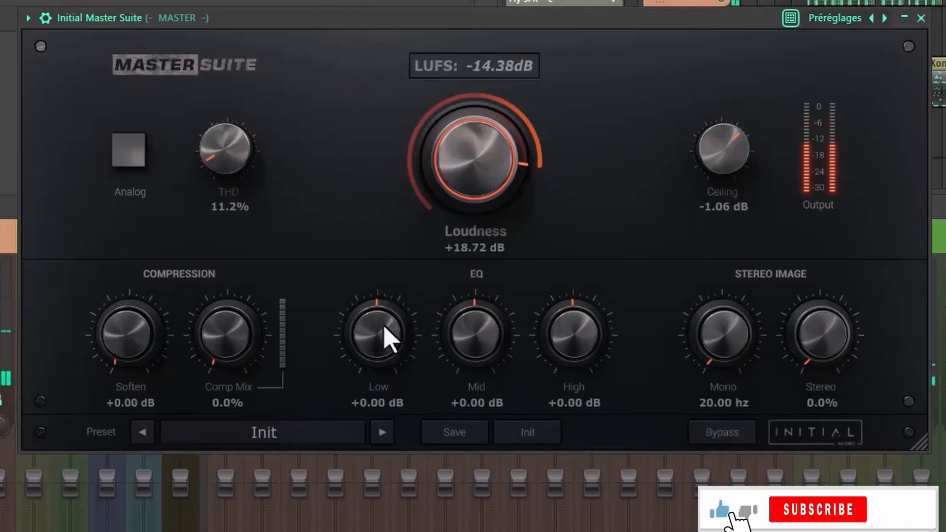
Set the EQ bands to +0.42 dB Low, -0.42 dB Mid and +1.69 dB High
scroll(383, 323, "up", 1)
scroll(561, 337, "up", 1)
scroll(566, 351, "up", 5)
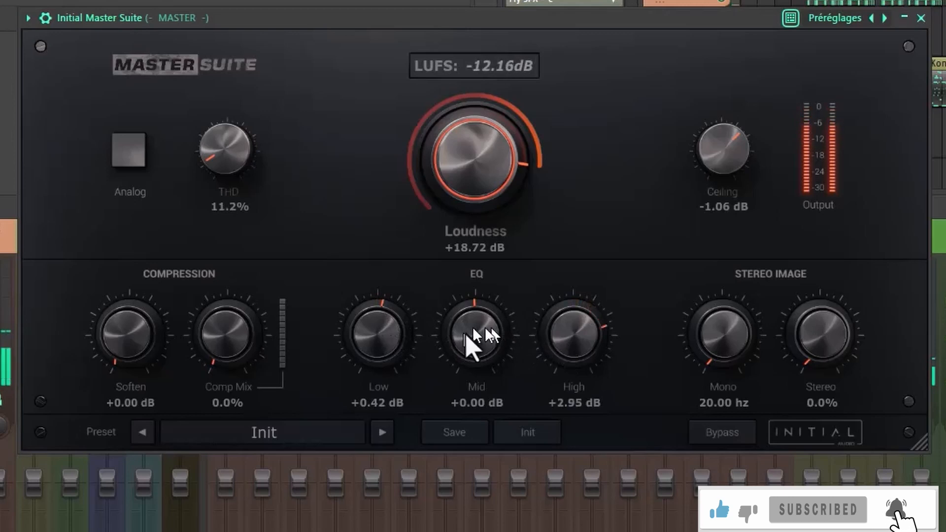
scroll(475, 336, "down", 1)
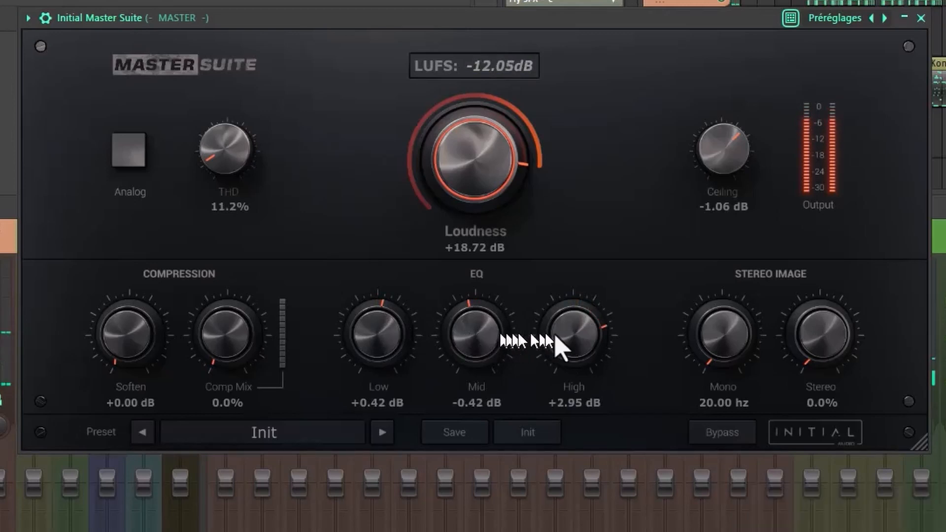
scroll(570, 340, "down", 3)
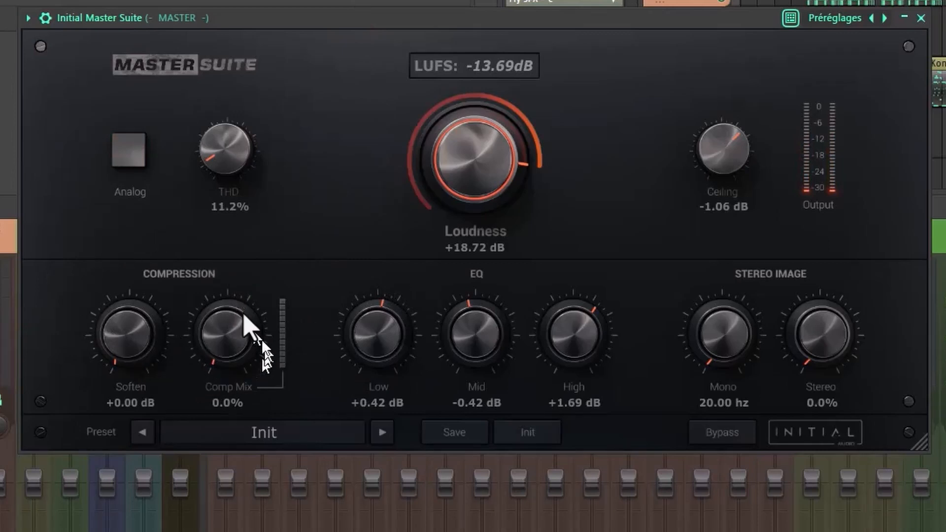
Set the compression's Comp Mix to 60.4% and Soften to +2.75 dB
left_click_drag(223, 343, 213, 370)
left_click_drag(116, 341, 122, 378)
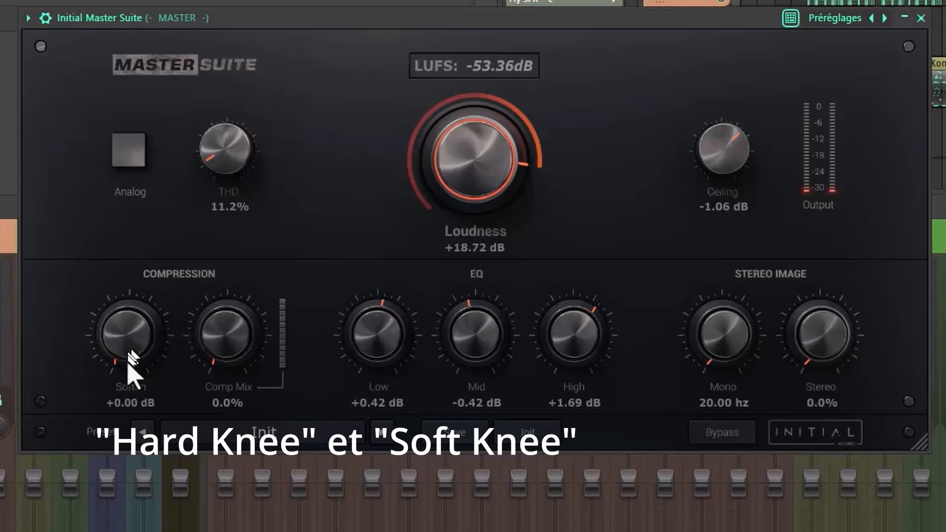
left_click_drag(140, 383, 169, 256)
left_click_drag(226, 341, 176, 270)
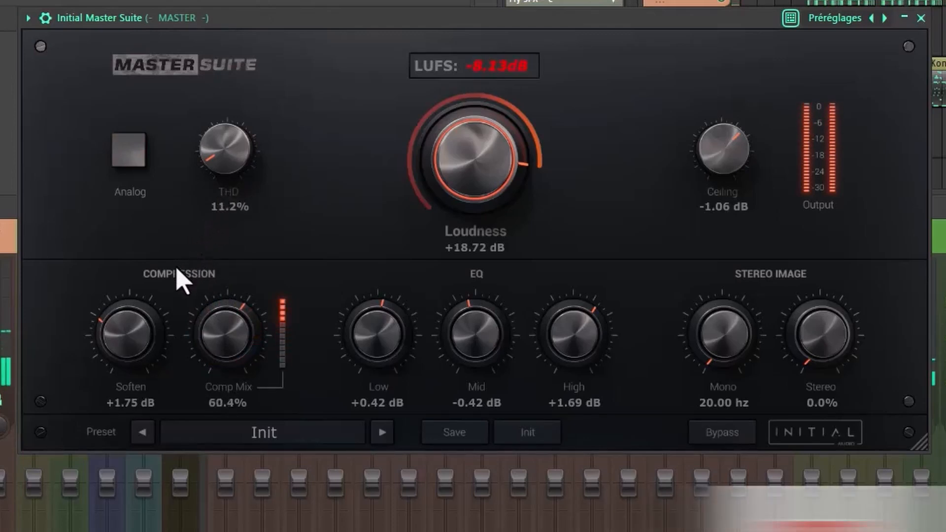
left_click_drag(132, 335, 123, 318)
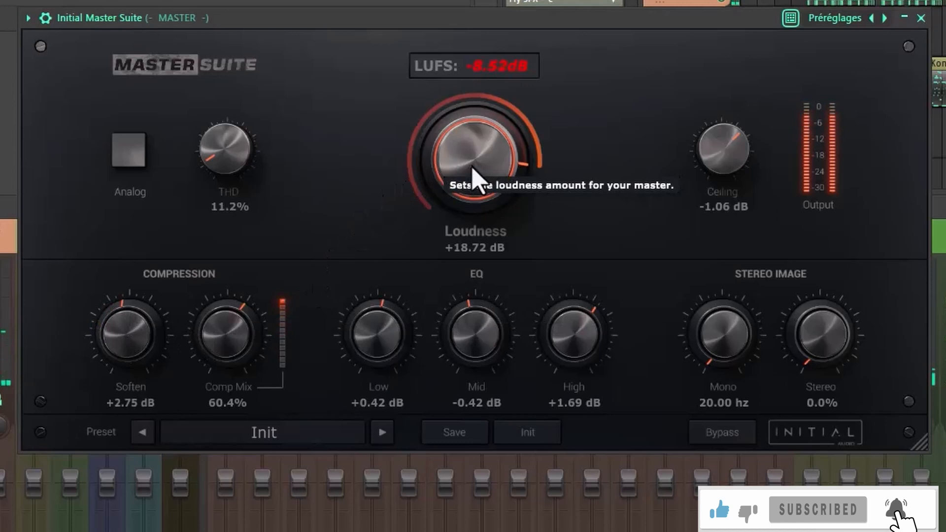
Rebalance the Loudness after the added compression to +17.17 dB and stop playback
scroll(472, 169, "down", 3)
scroll(463, 176, "down", 9)
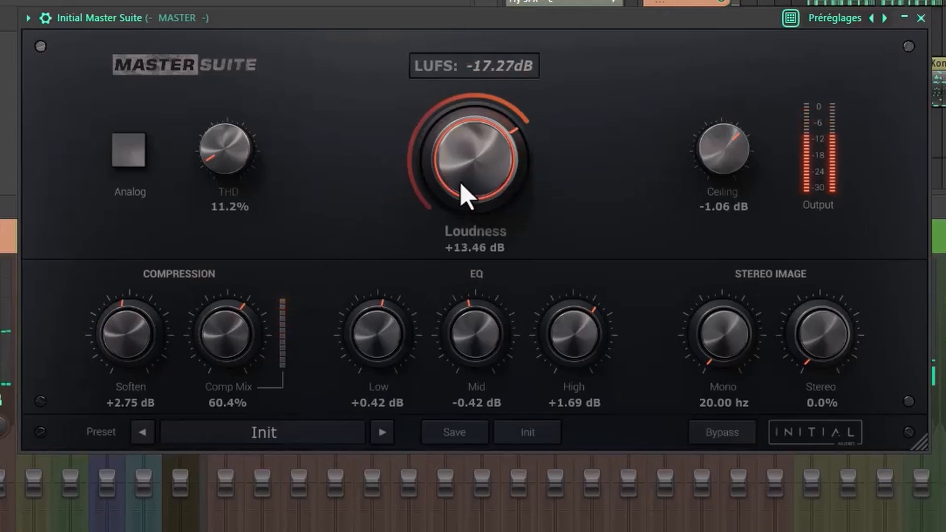
scroll(461, 176, "up", 2)
scroll(462, 176, "up", 4)
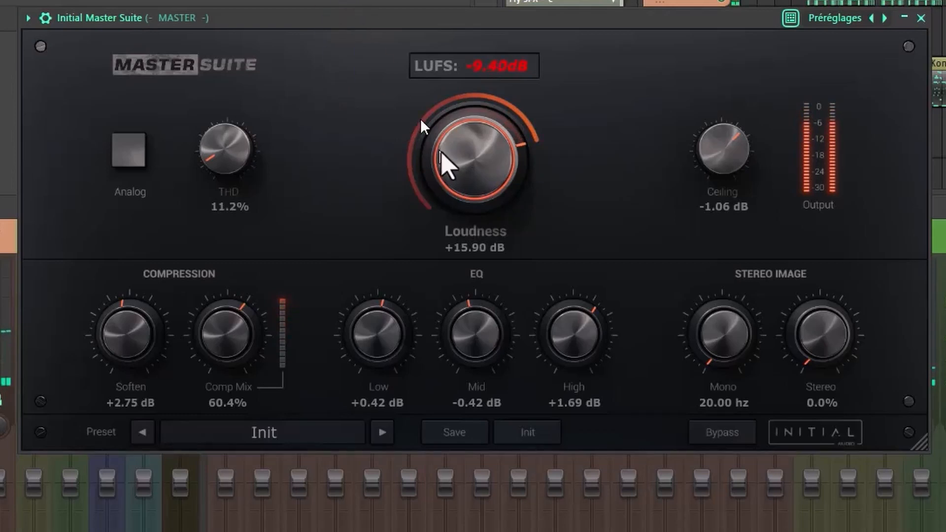
scroll(459, 156, "up", 3)
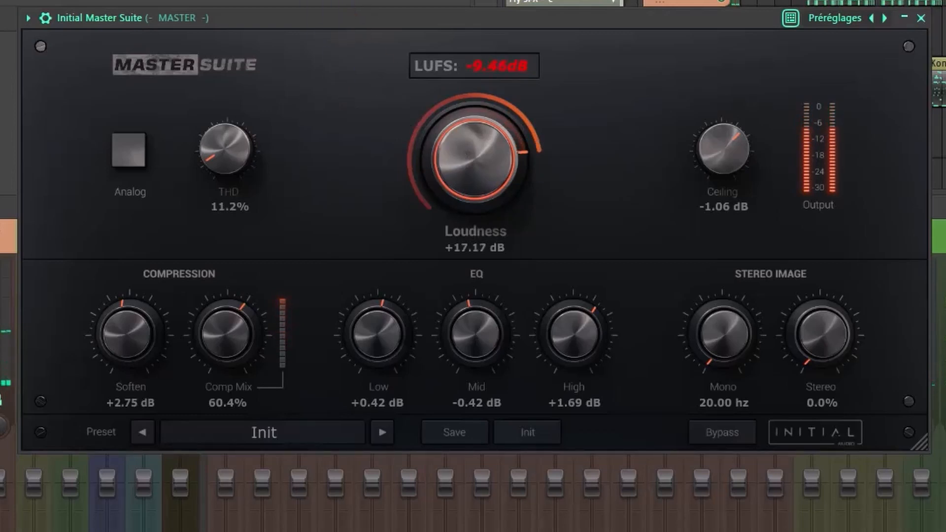
key("space")
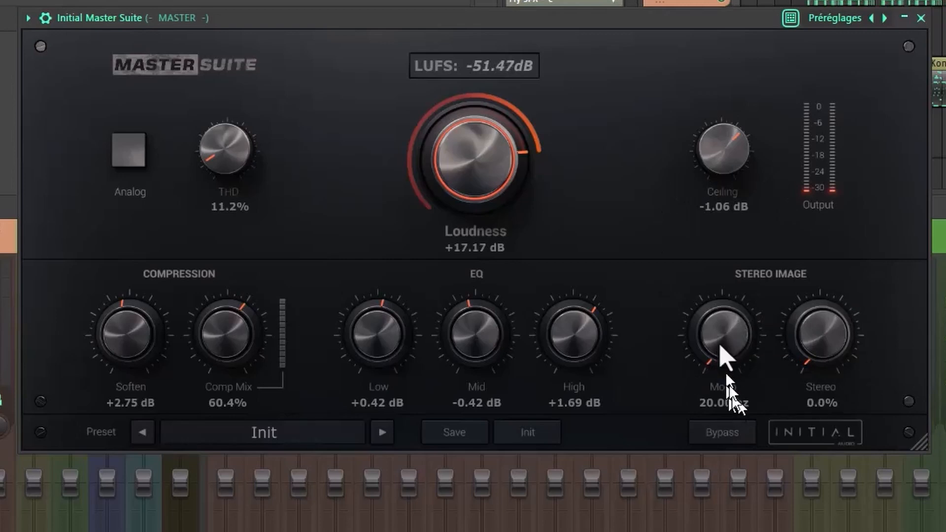
Set the stereo image's Mono frequency to 103.09 Hz and the Stereo width to 60.4%
left_click_drag(724, 340, 709, 260)
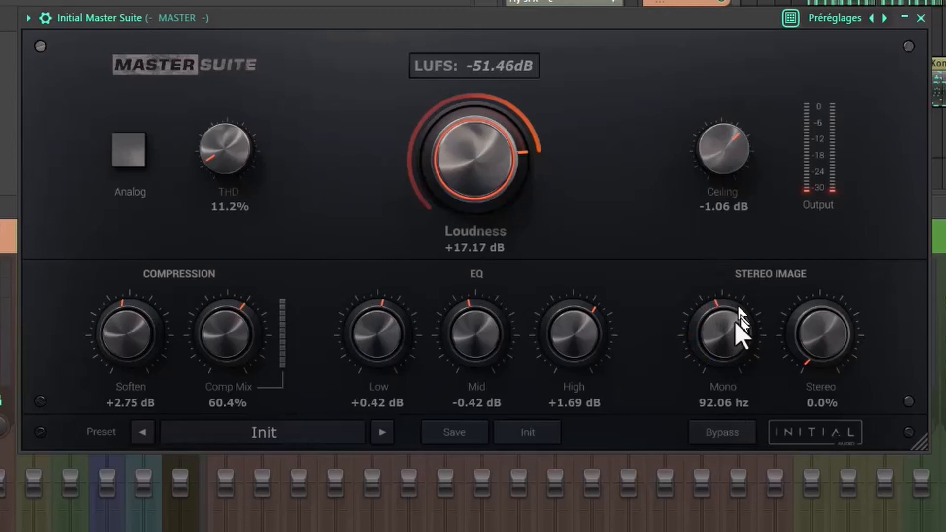
left_click_drag(730, 337, 729, 329)
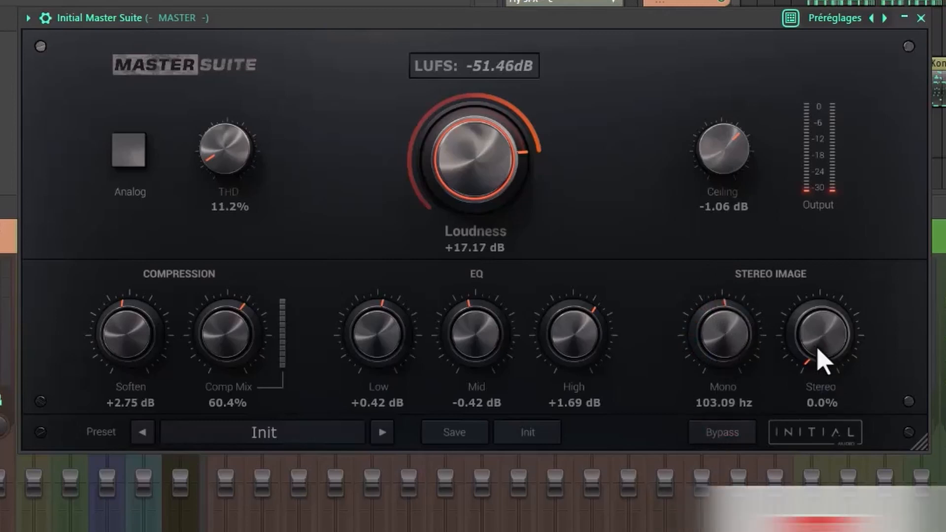
left_click_drag(820, 354, 824, 334)
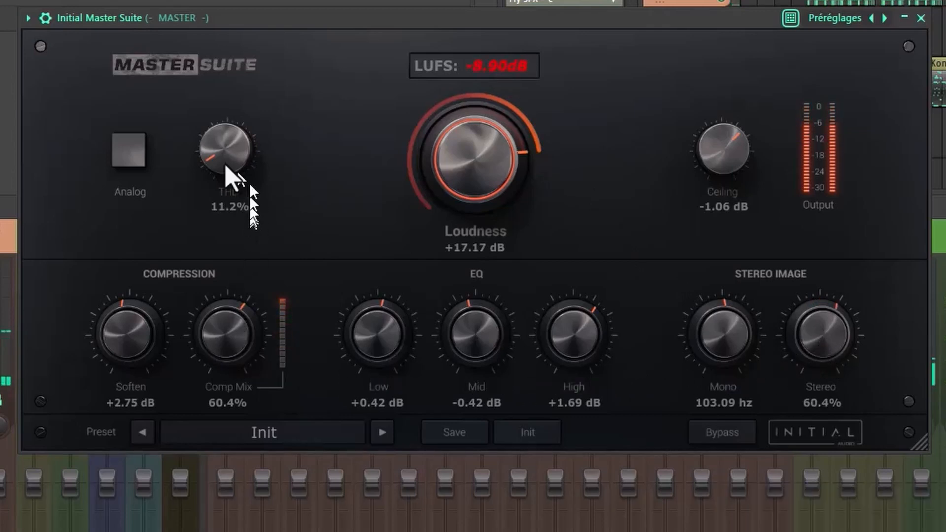
Reduce THD to 8.2% and enable the Analog mode
left_click_drag(229, 173, 207, 148)
left_click(141, 157)
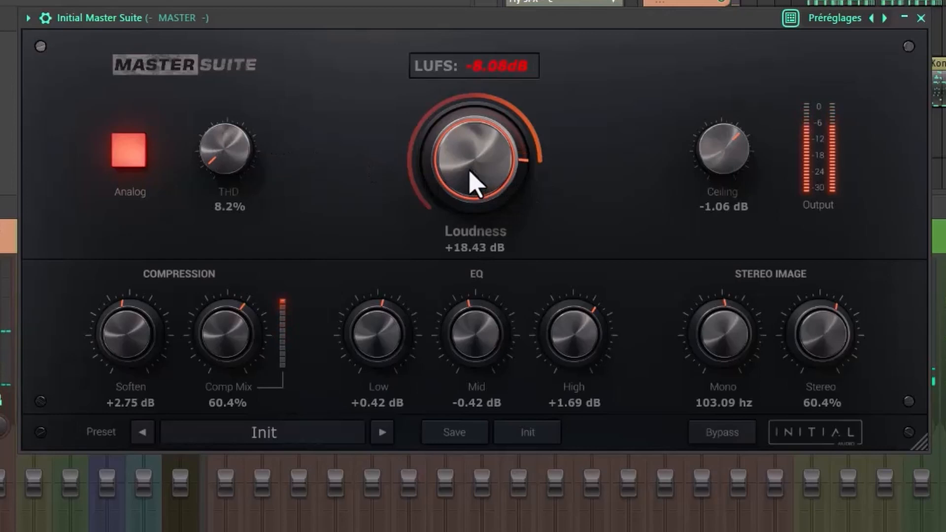
Adjust the Loudness to +19.32 dB and the output Ceiling to -0.93 dB
left_click_drag(470, 172, 470, 169)
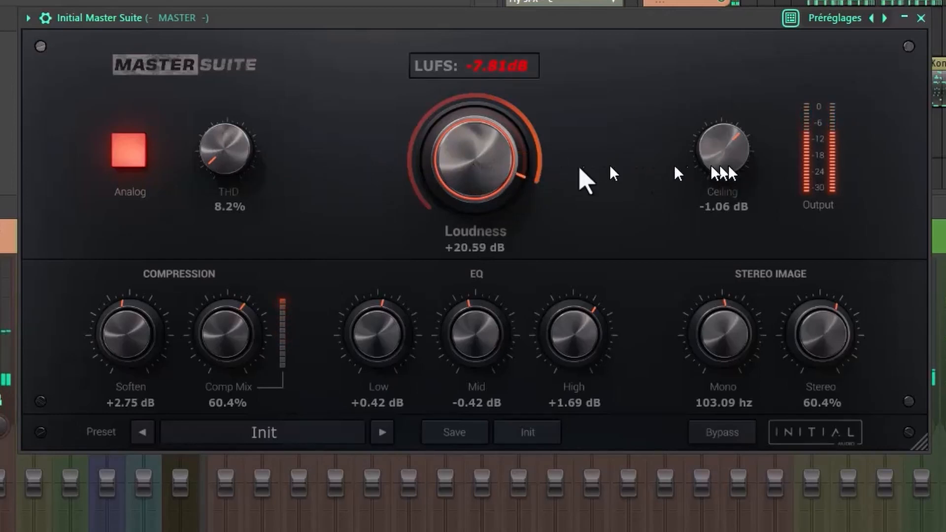
scroll(463, 161, "down", 1)
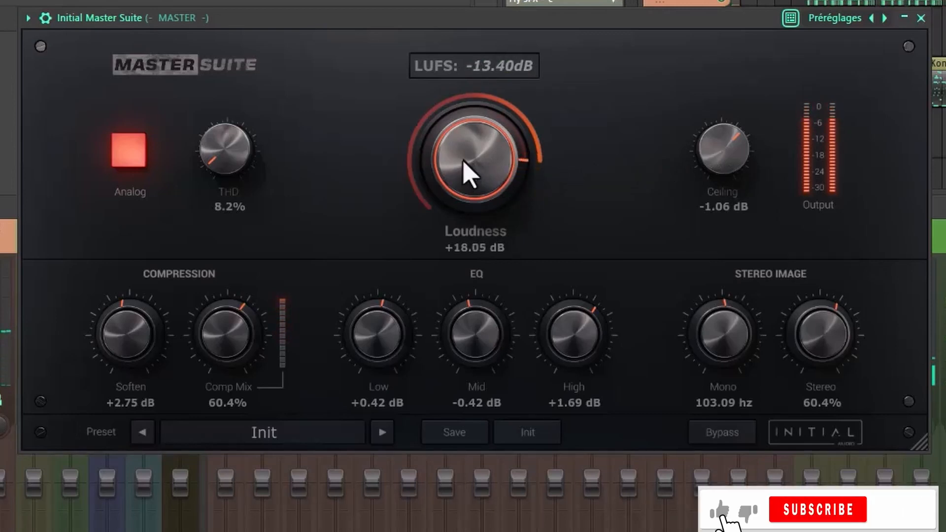
scroll(482, 167, "up", 1)
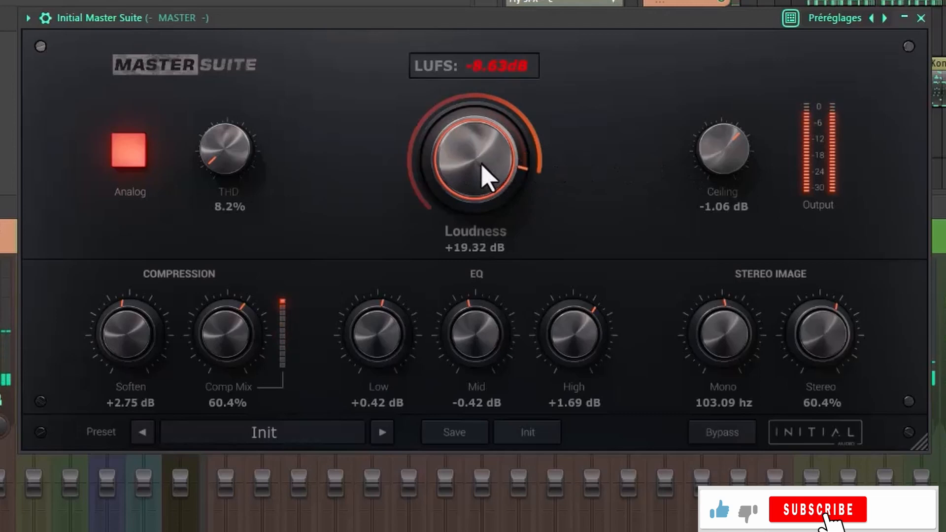
scroll(736, 156, "up", 1)
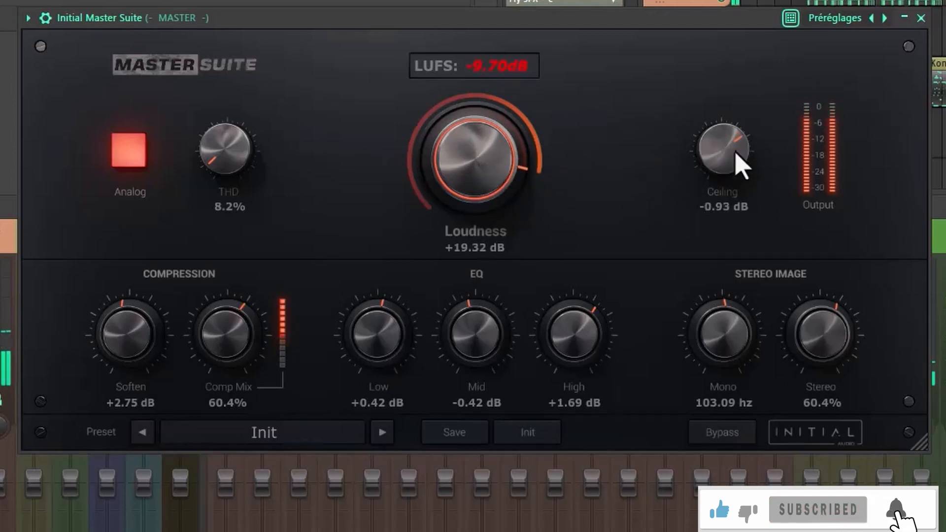
Fine-tune the master with Loudness at +15.01 dB, Ceiling at -0.80 dB, Comp Mix at 68.4% and Mono at 109.41 Hz
scroll(737, 158, "up", 1)
scroll(461, 167, "down", 1)
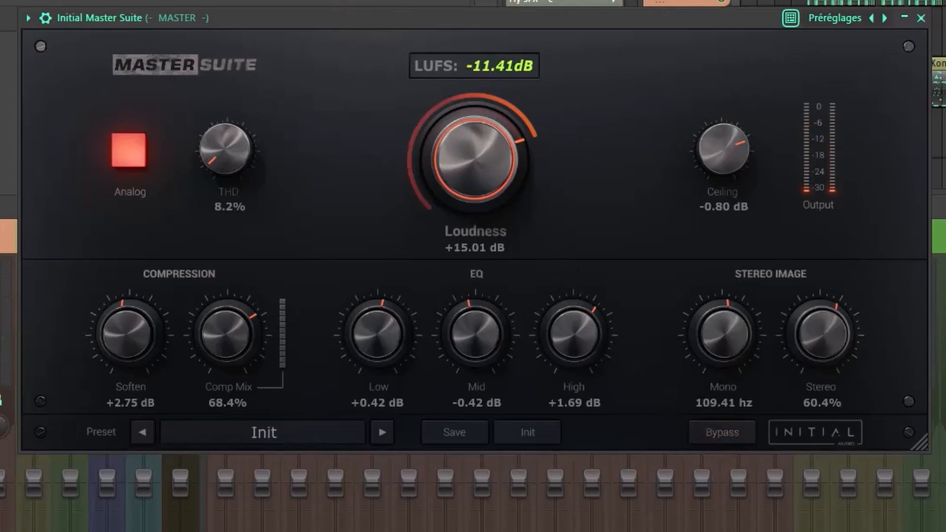
Bypass the mastering effect to hear the original audio, and re-enable it to compare with the processed sound
left_click(733, 441)
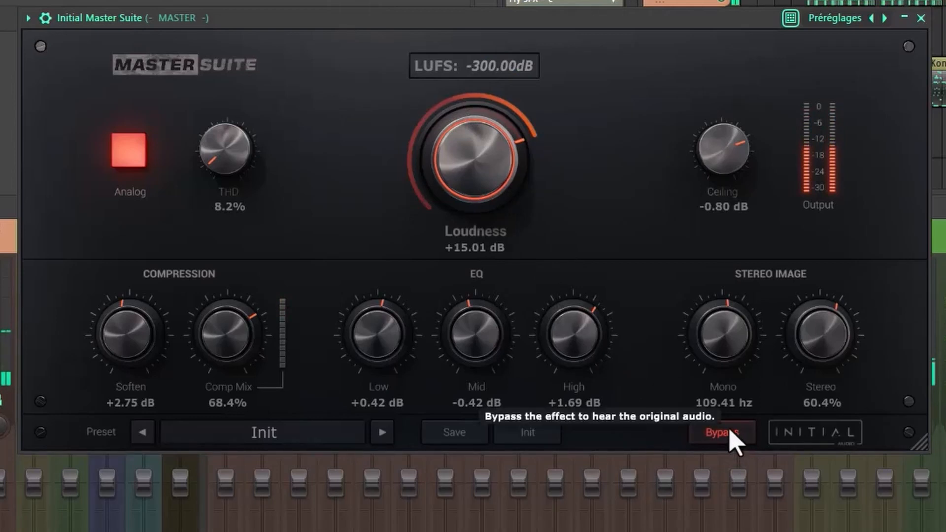
left_click(731, 436)
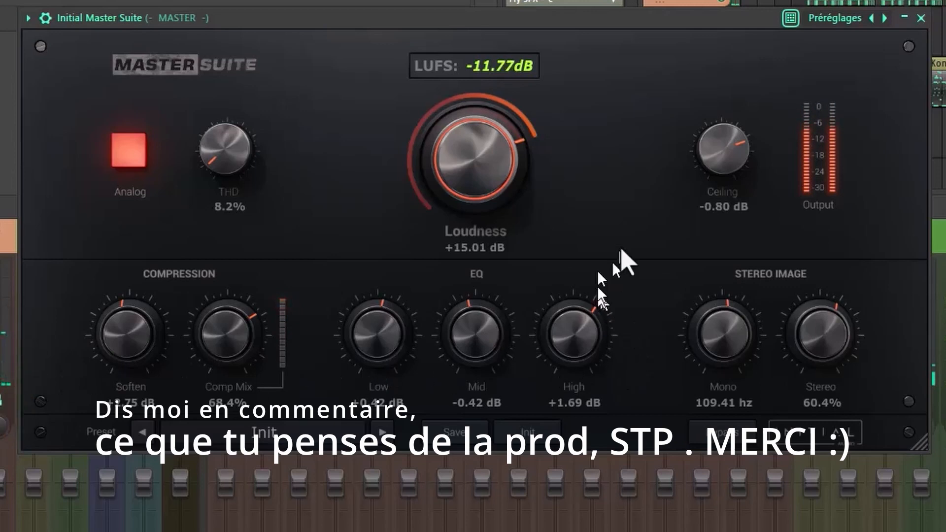
Raise the compression's Comp Mix to 85.6% and the Loudness to +16.28 dB
left_click_drag(222, 334, 230, 327)
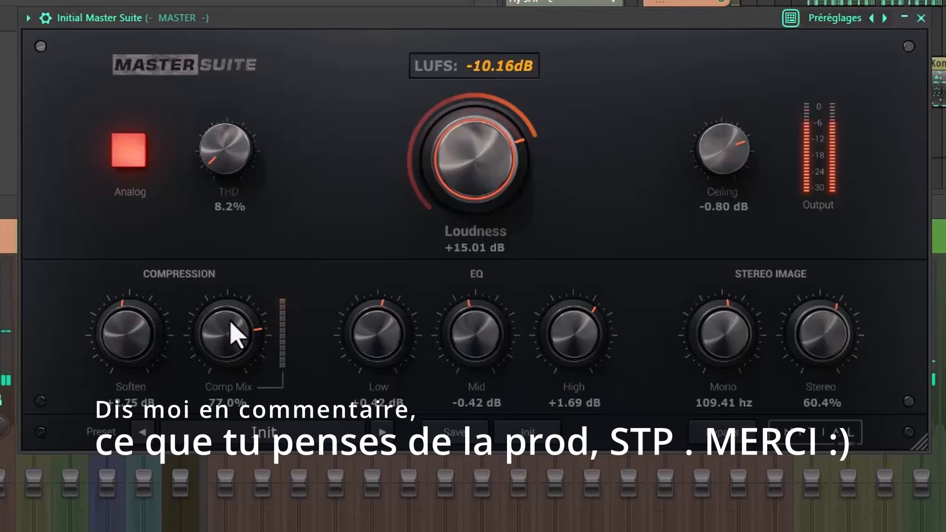
left_click_drag(229, 323, 239, 310)
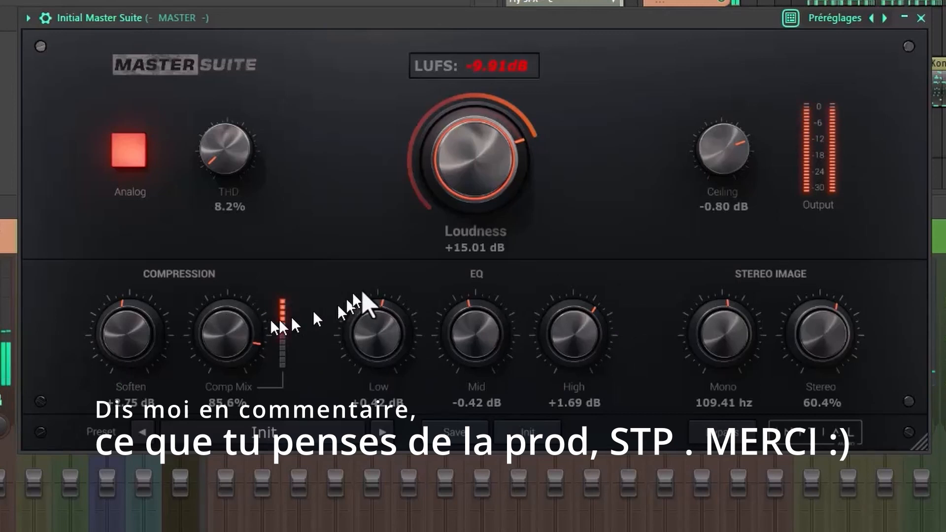
left_click_drag(467, 197, 464, 195)
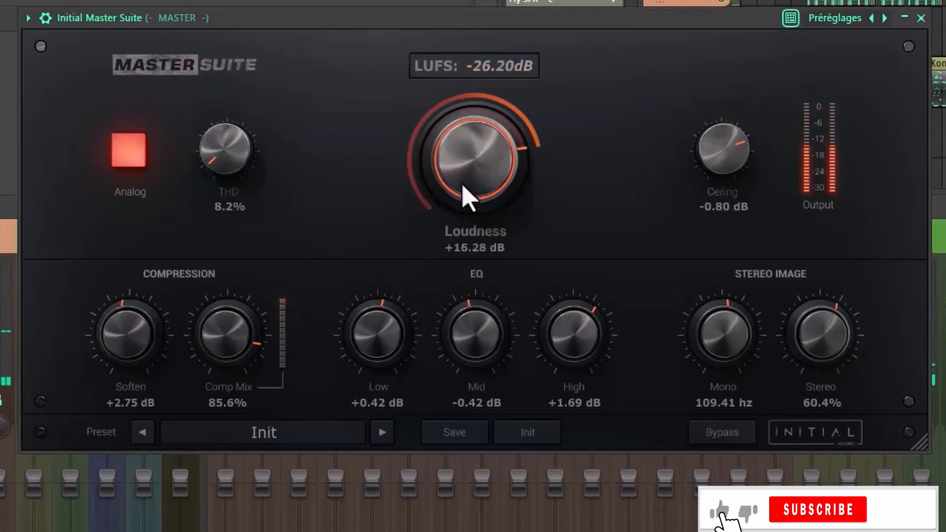